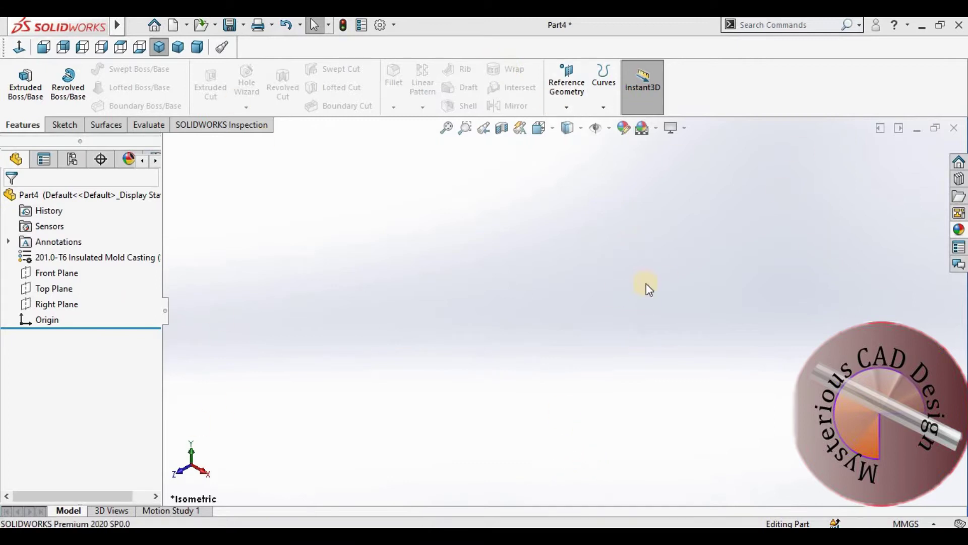
Step: Sketch a circle at the origin on the Top Plane and dimension it to 50 mm diameter
left_click(47, 289)
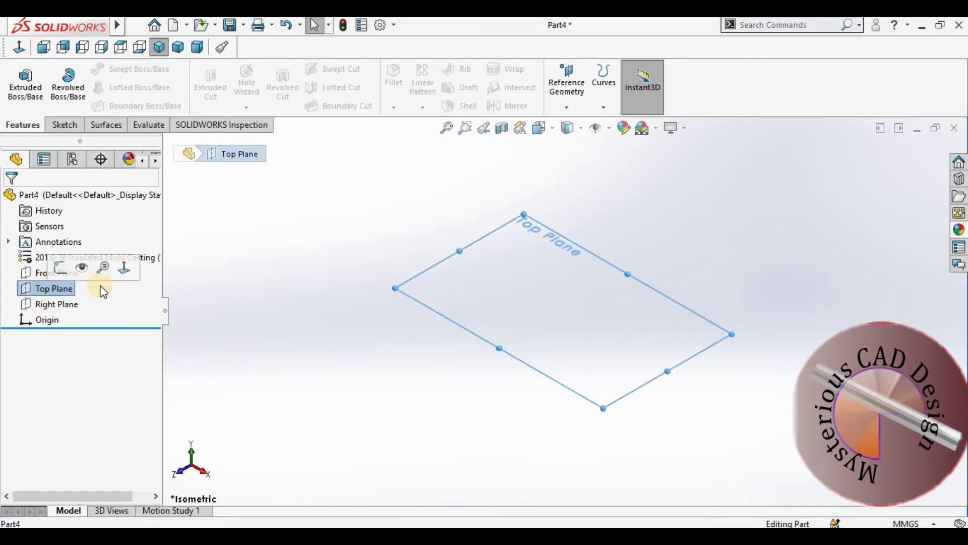
left_click(123, 267)
left_click(64, 125)
left_click(121, 69)
left_click(564, 311)
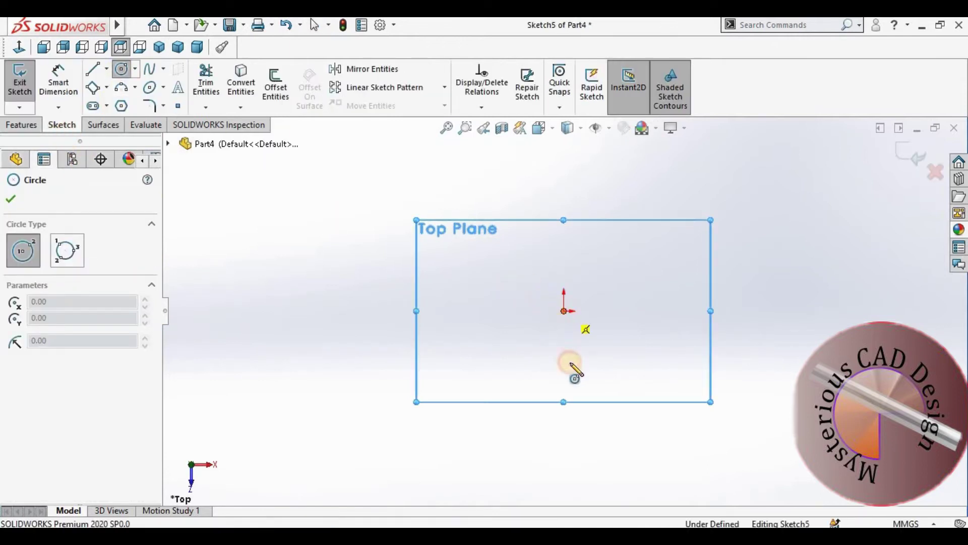
left_click(569, 363)
left_click(58, 80)
left_click(559, 270)
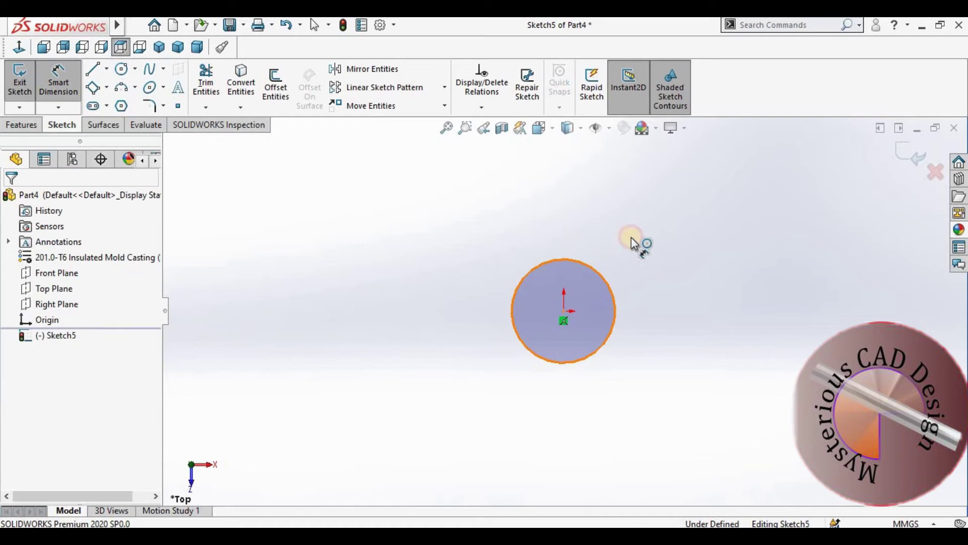
left_click(761, 213)
type("50")
key("Return")
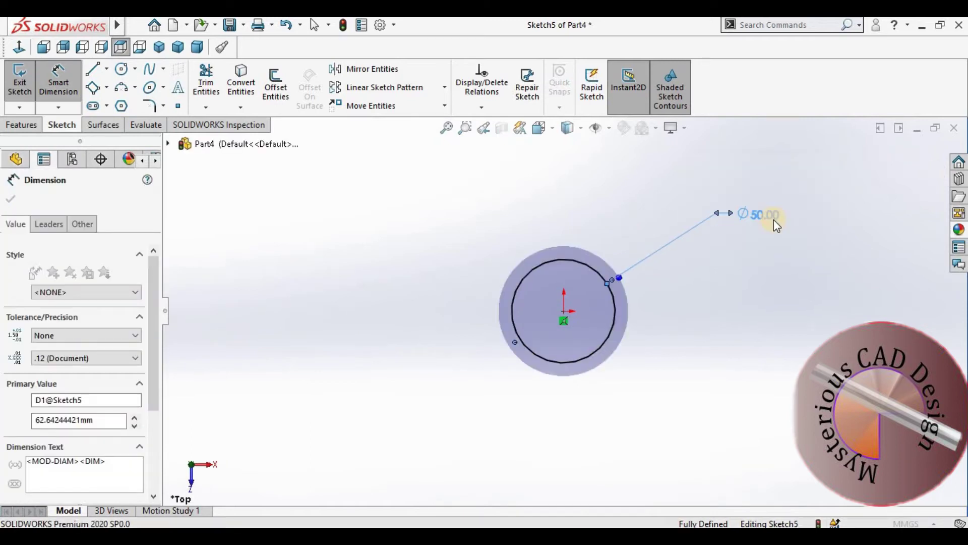
left_click(11, 198)
Step: Extrude the circle into a cylinder using the Mid Plane end condition
left_click(12, 125)
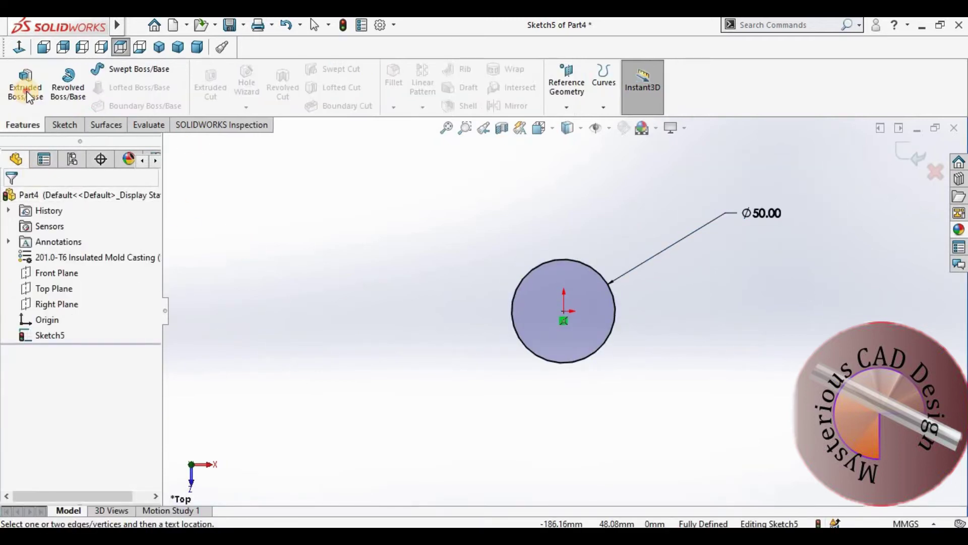
left_click(25, 82)
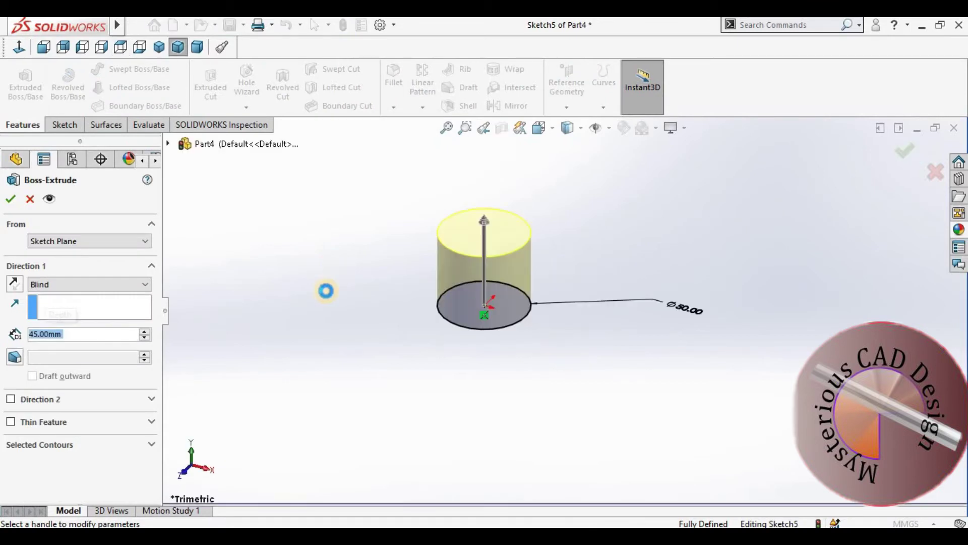
left_click(76, 284)
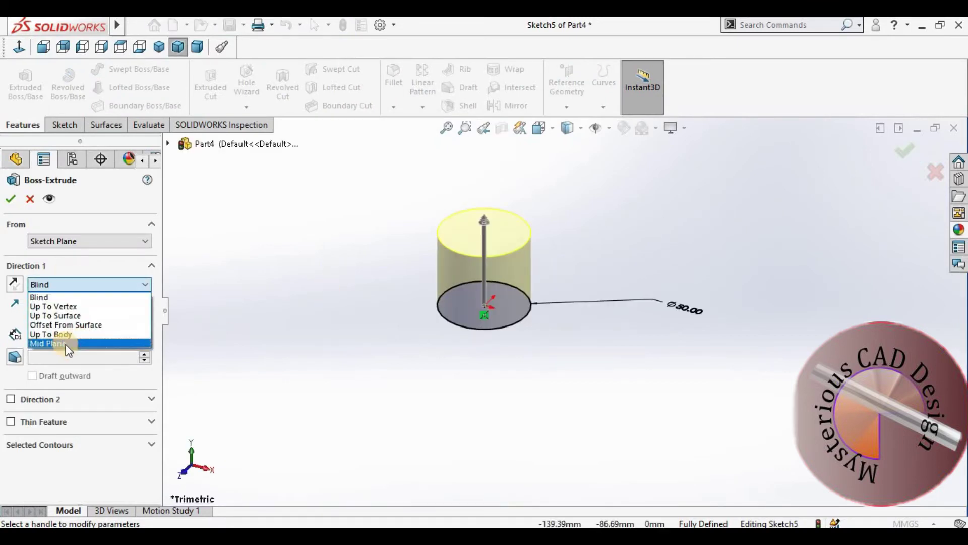
left_click(66, 341)
Step: Accept the cylinder extrusion and orbit to preview the Front and Right Planes on it
key("Return")
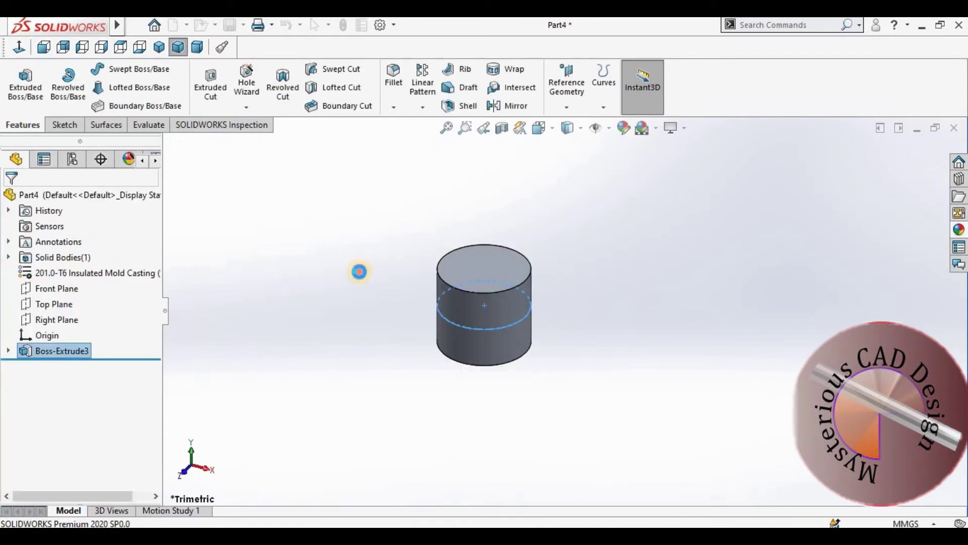
scroll(497, 315, "down", 3)
middle_click_drag(497, 302, 557, 309)
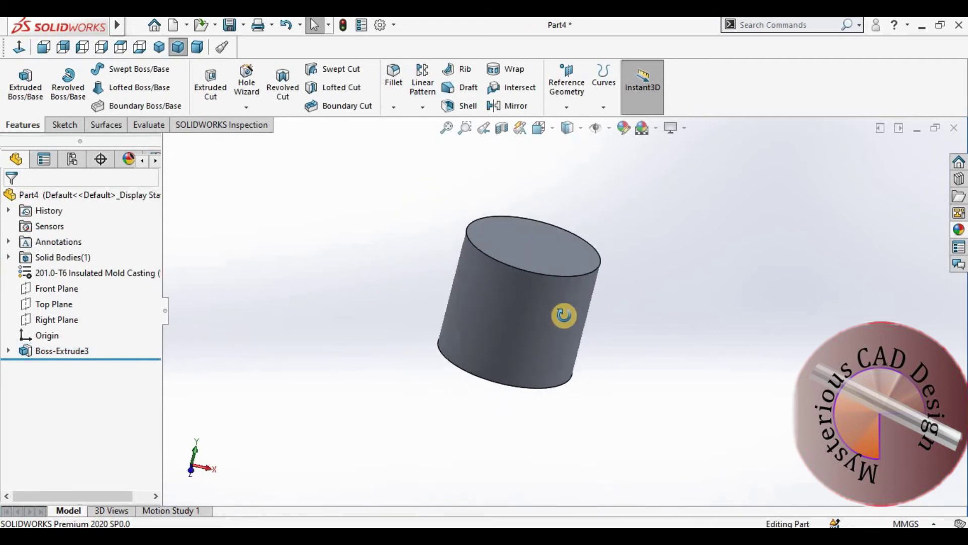
left_click(61, 289)
left_click(65, 320)
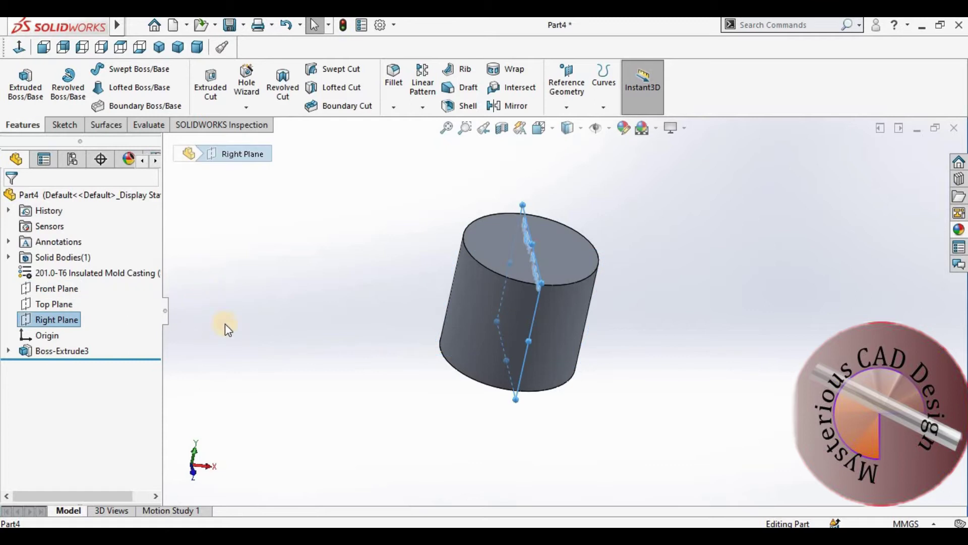
Step: Sketch a four-point spline on the Front Plane from lower left to upper right across the cylinder
left_click(58, 289)
left_click(132, 263)
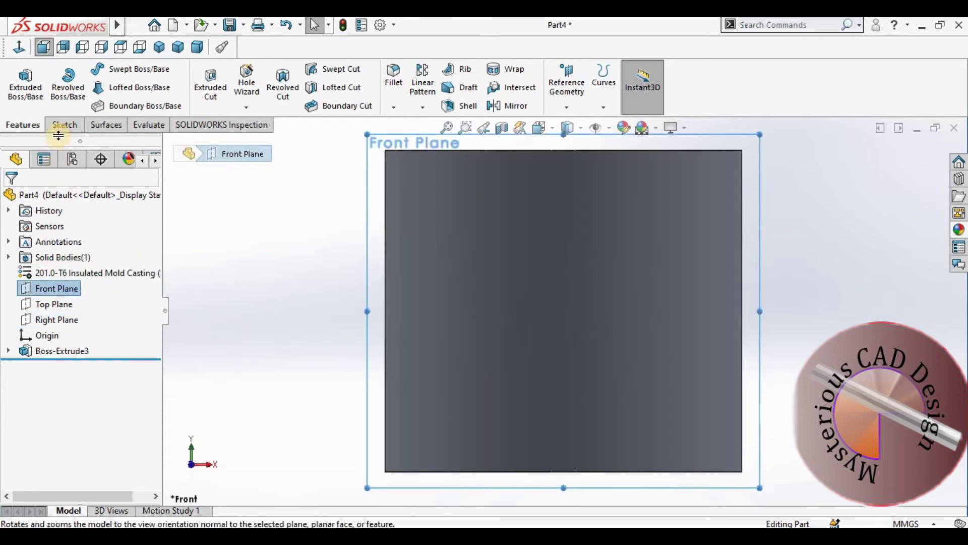
left_click(86, 126)
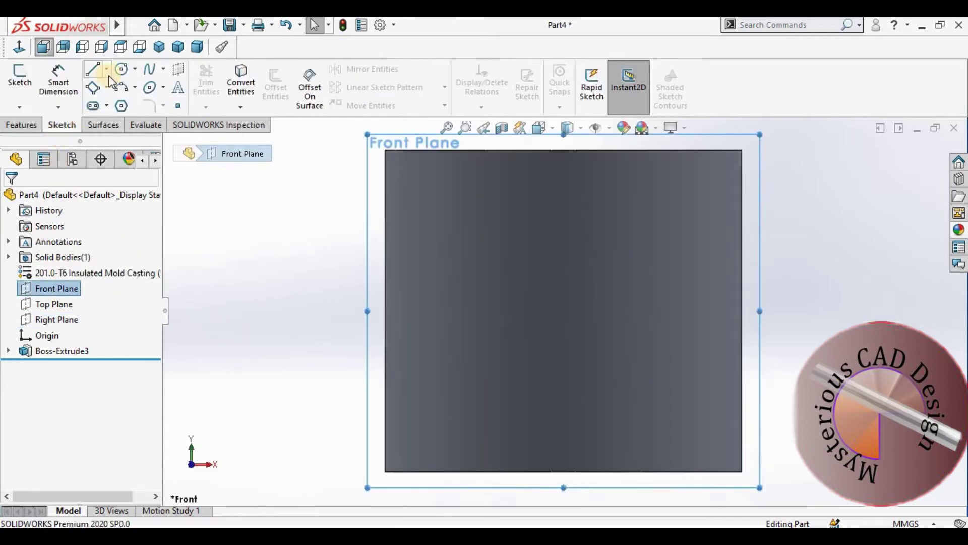
left_click(150, 74)
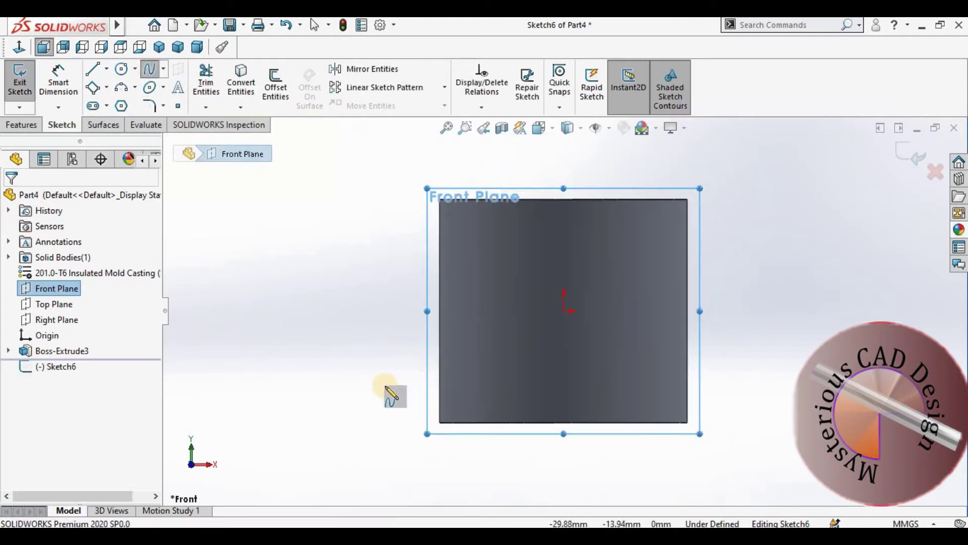
left_click(363, 386)
left_click(468, 348)
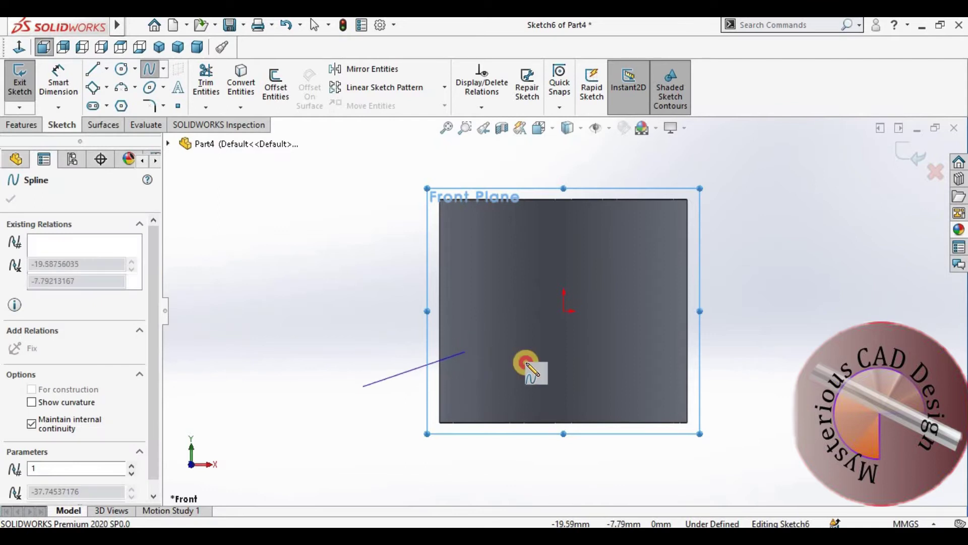
left_click(639, 374)
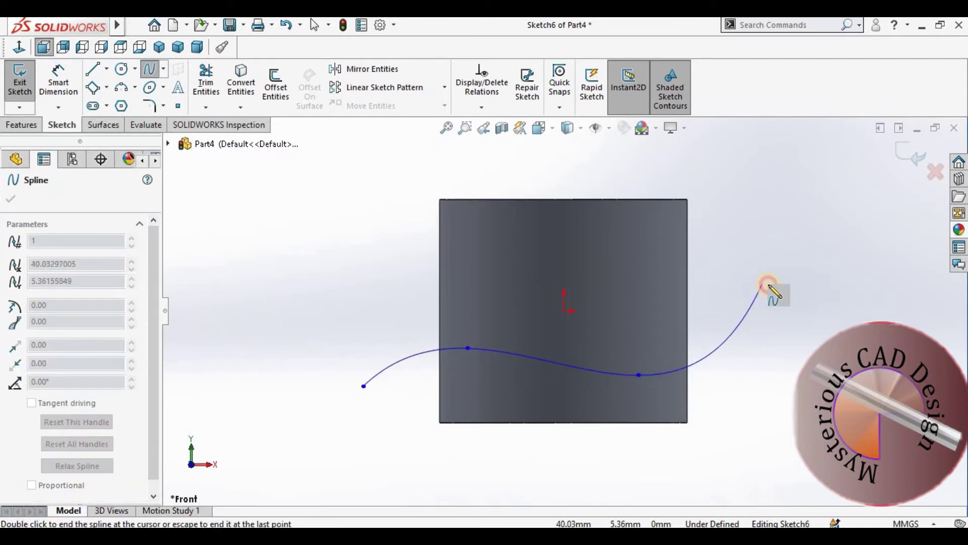
double_click(763, 284)
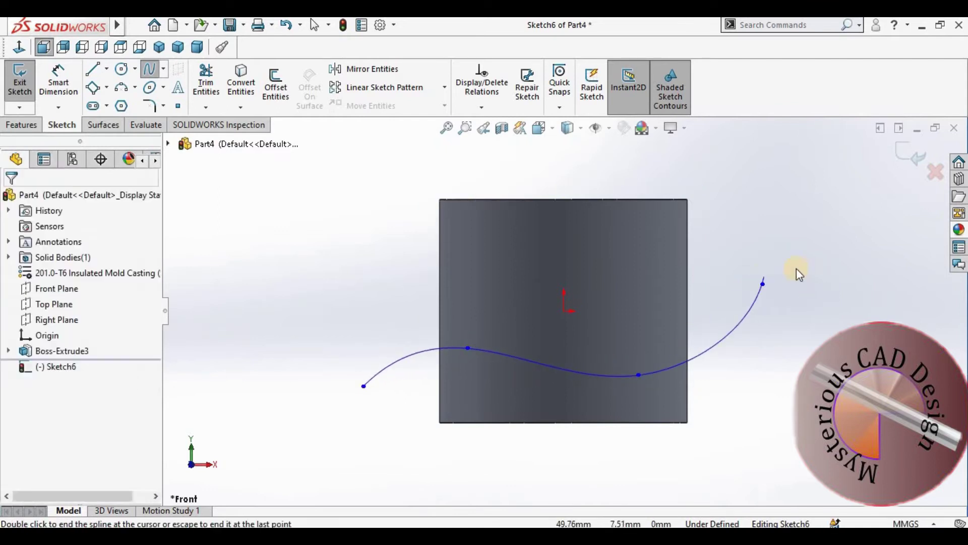
Step: Offset the spline 10 mm to its upper side with arc end caps, closing the band
left_click(285, 98)
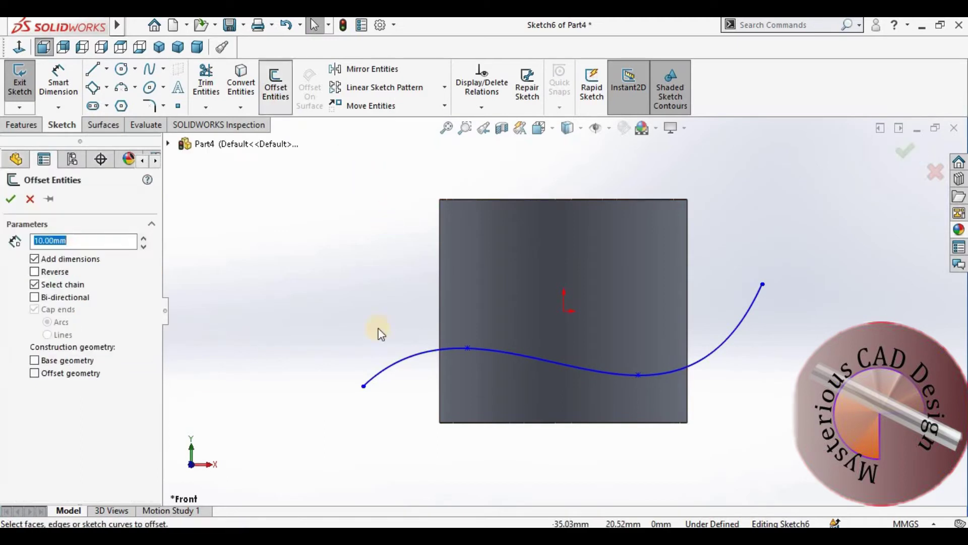
left_click(419, 351)
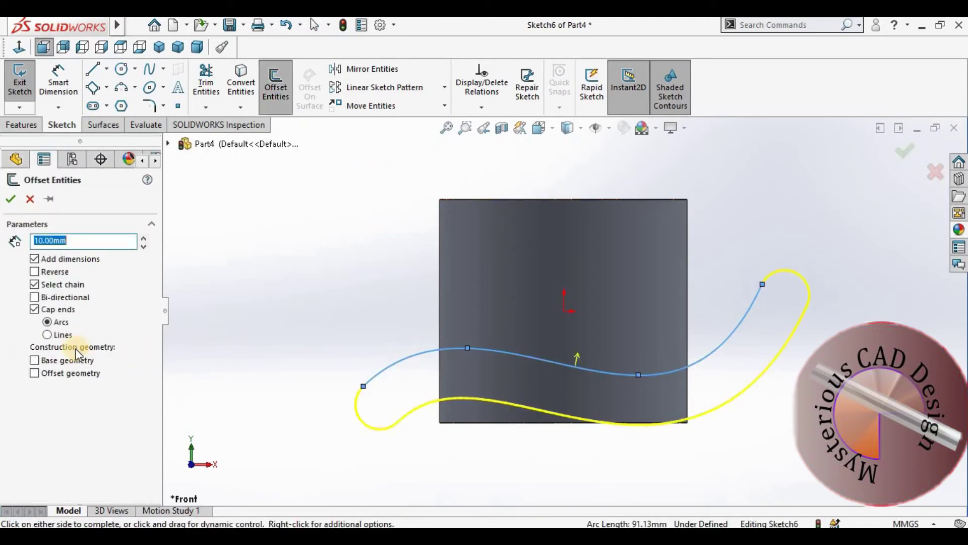
left_click(36, 273)
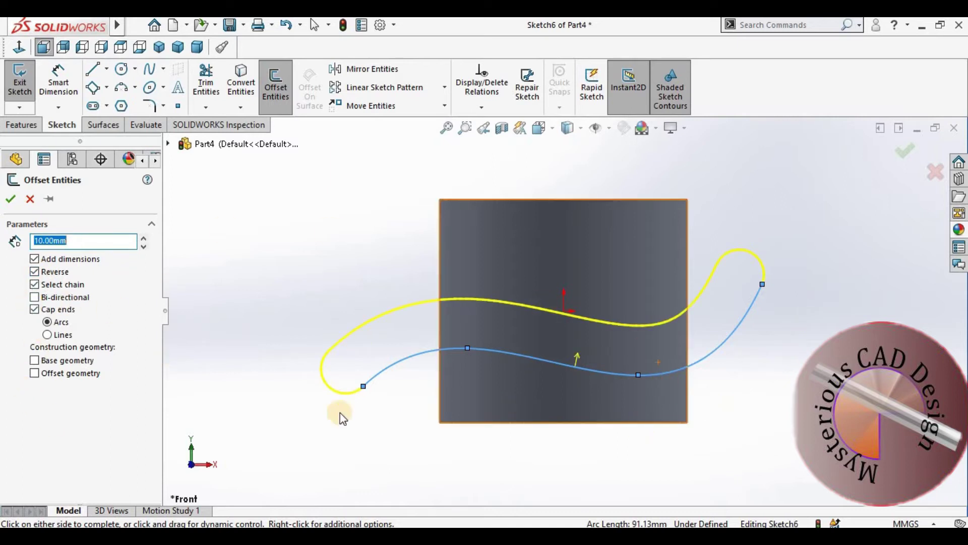
left_click(10, 198)
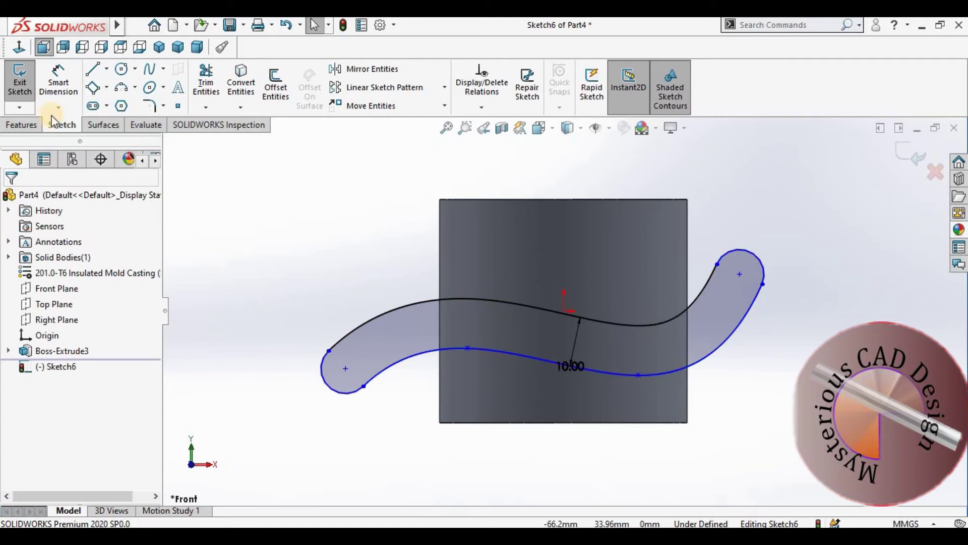
Step: Exit the sketch and start a Wrap feature with Sketch6 as the source sketch
left_click(911, 155)
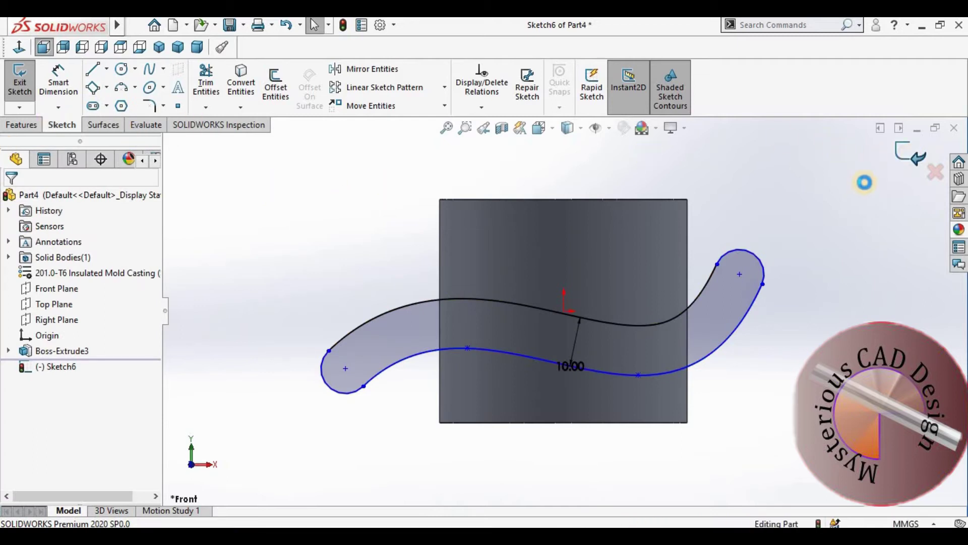
left_click(22, 125)
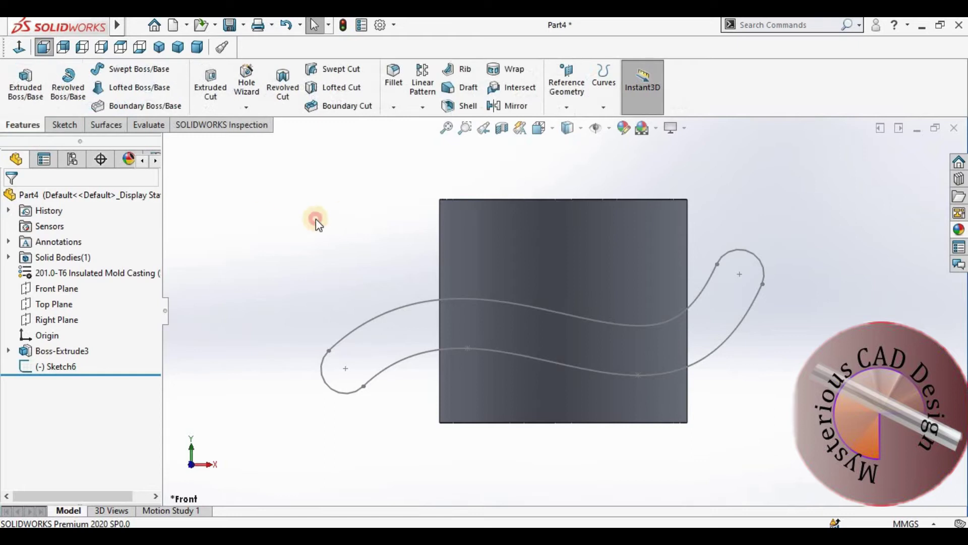
left_click(515, 72)
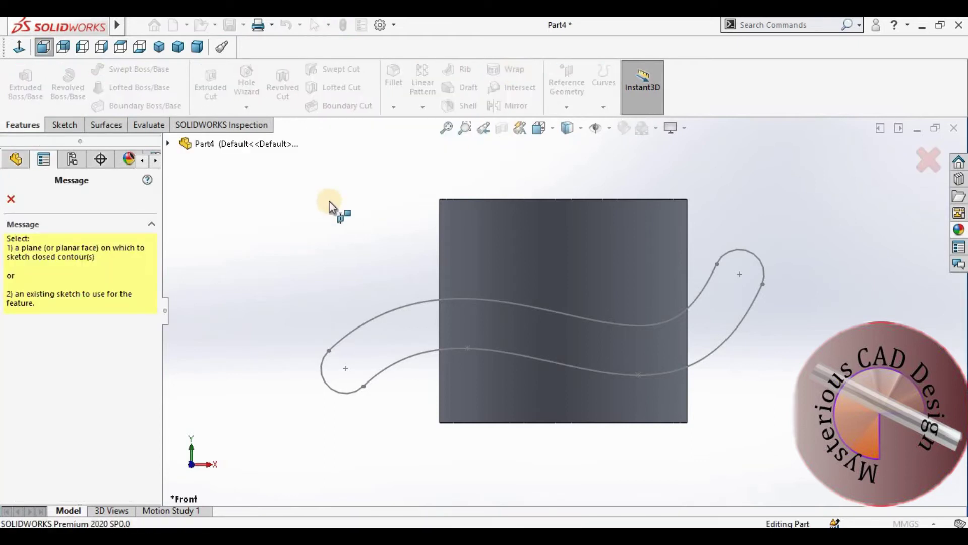
middle_click_drag(666, 361, 412, 297)
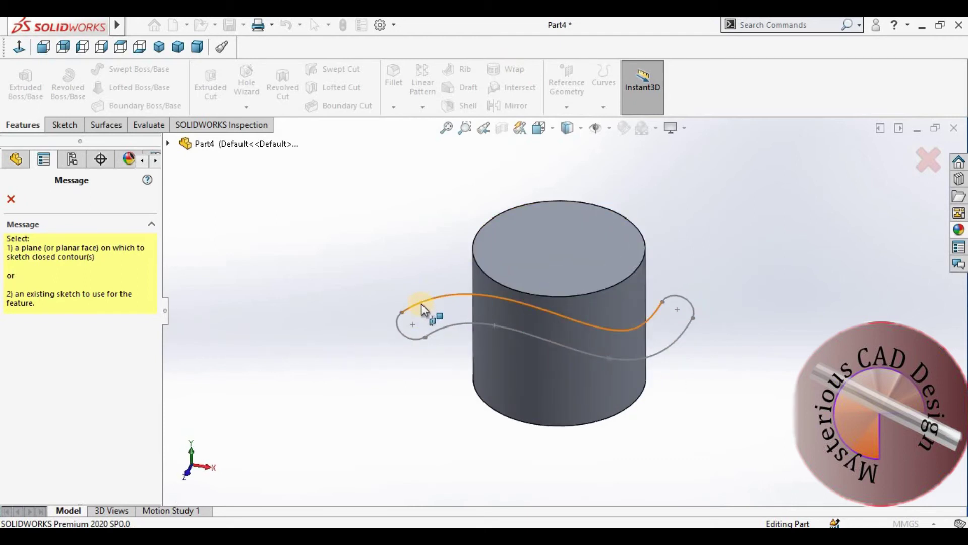
left_click(422, 305)
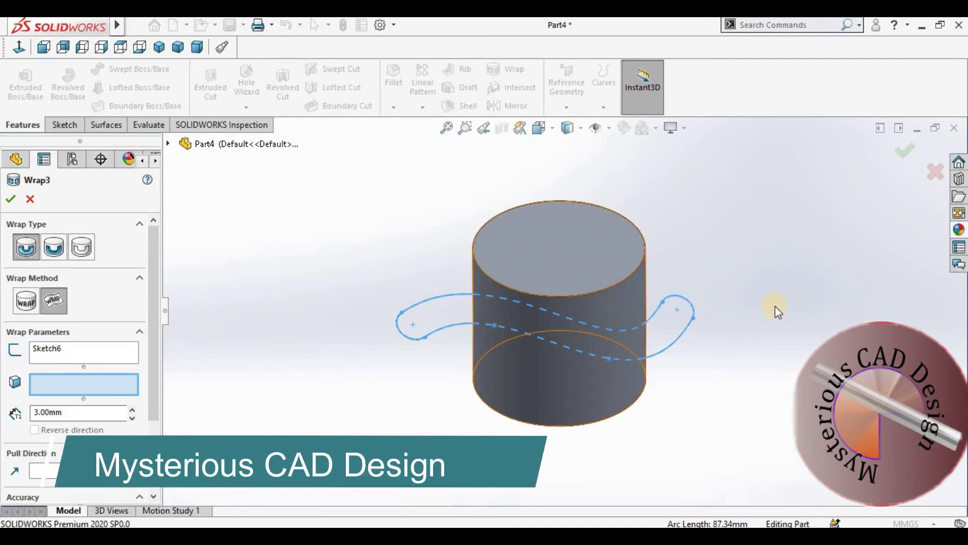
Step: Try Deboss and Scribe, then settle on Emboss with the Analytical wrap method
left_click(58, 246)
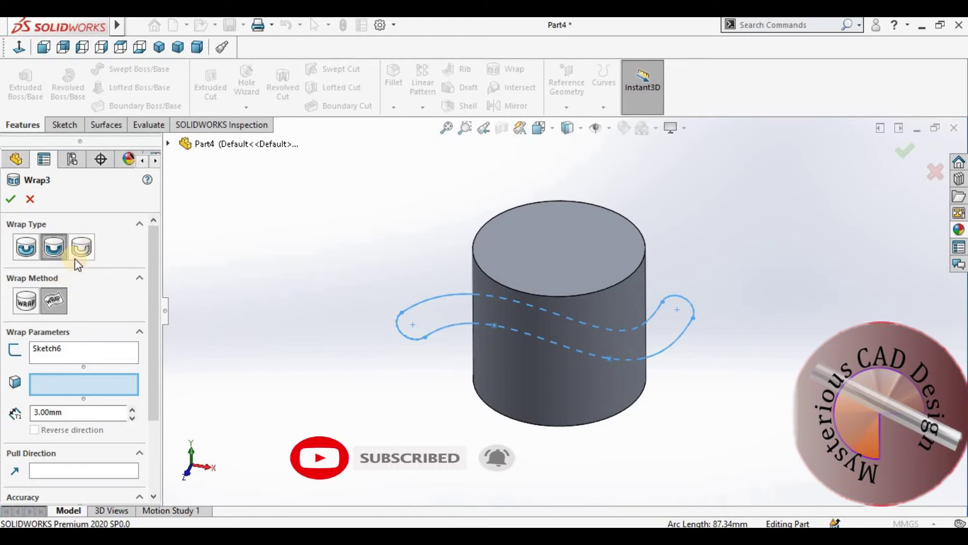
left_click(76, 412)
left_click(83, 250)
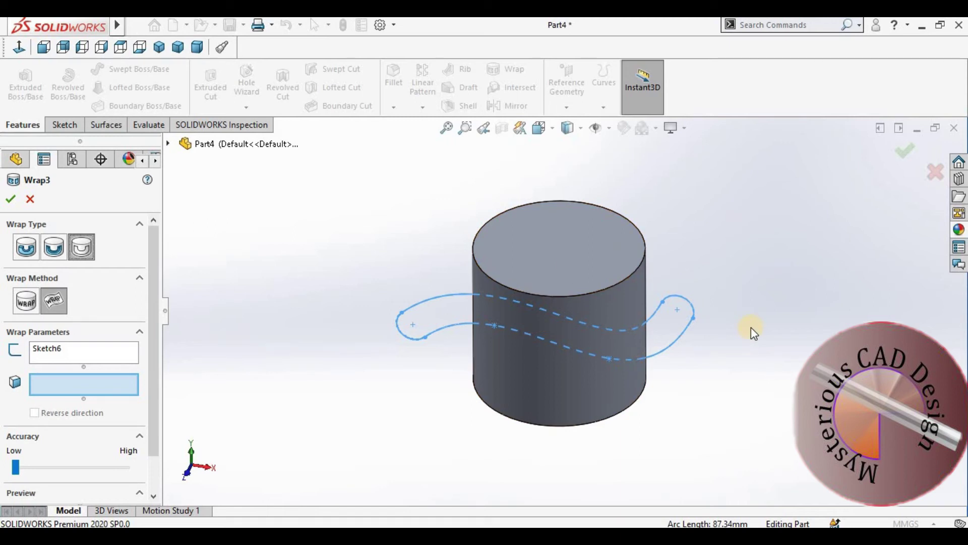
left_click(26, 247)
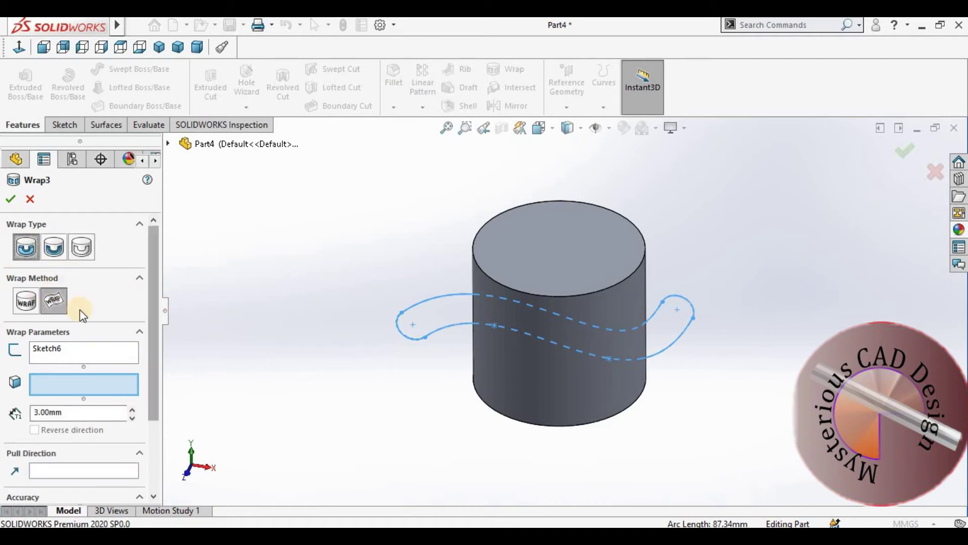
left_click(25, 302)
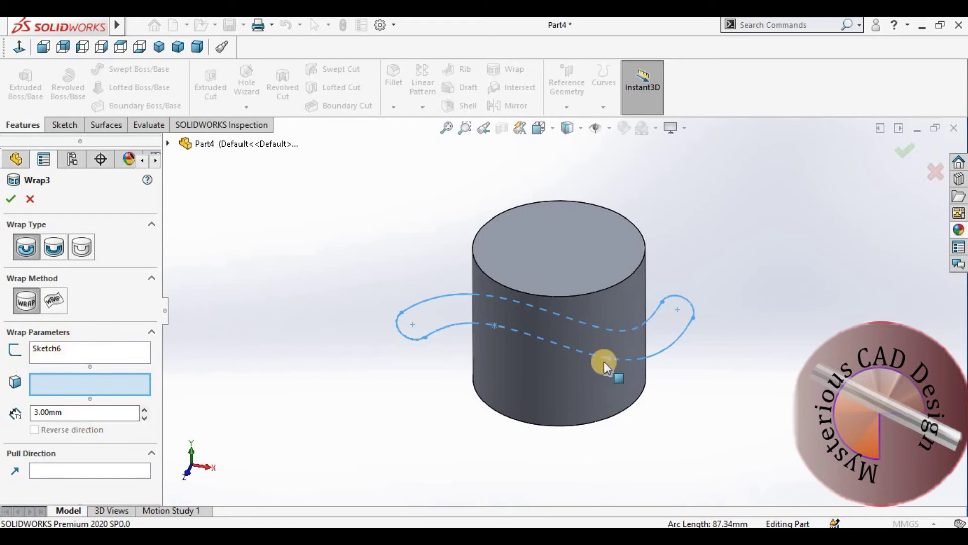
Step: Wrap the band onto the cylinder's side face at 2.00 mm thickness, testing Reverse direction
left_click(579, 369)
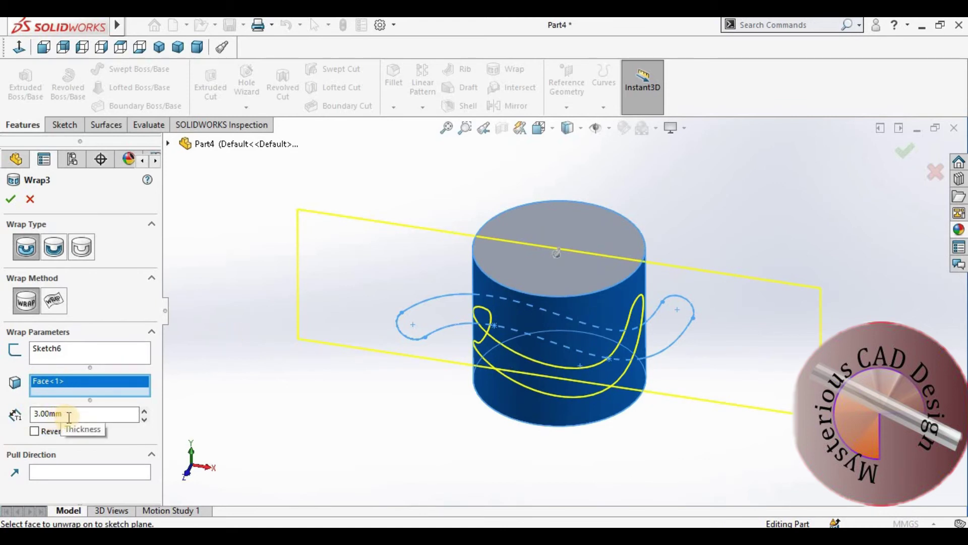
left_click(69, 416)
type("2")
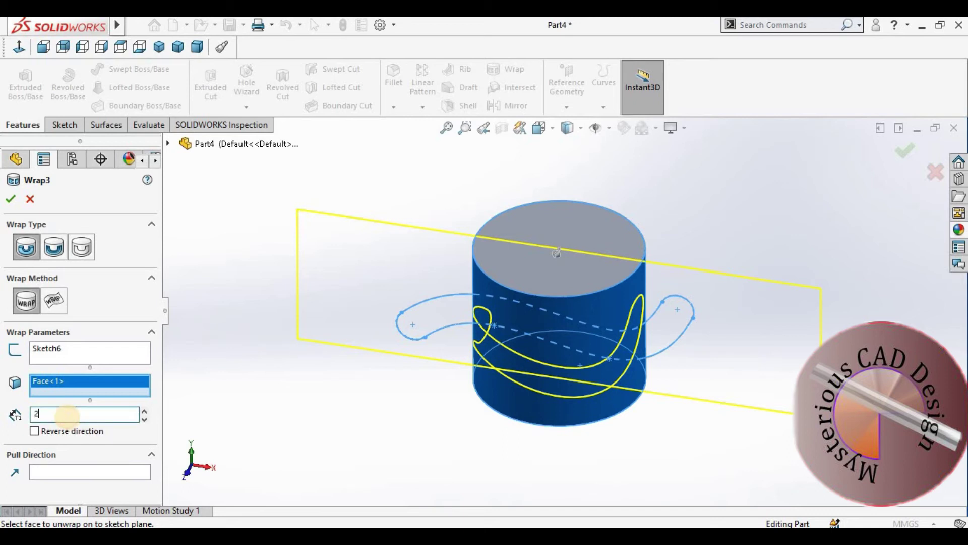
left_click(35, 431)
left_click(36, 430)
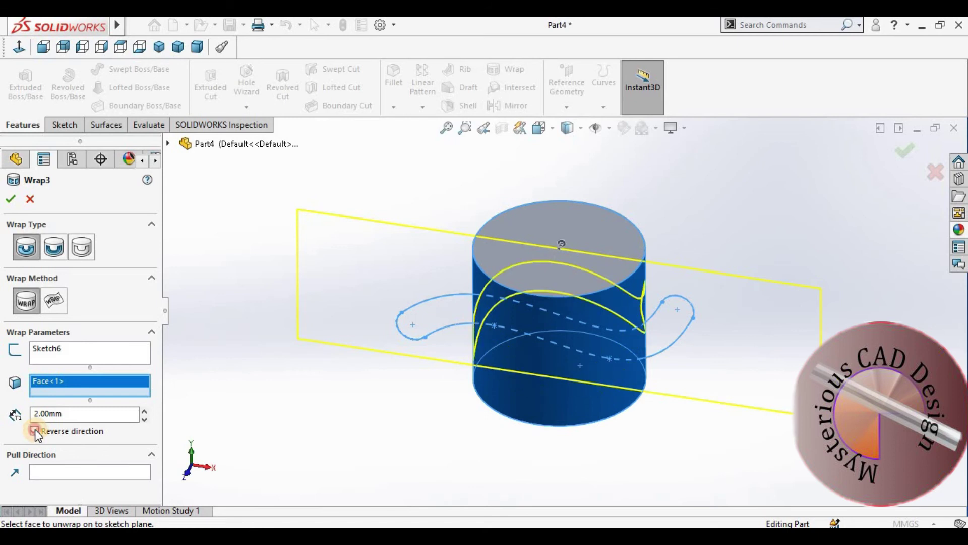
left_click(48, 472)
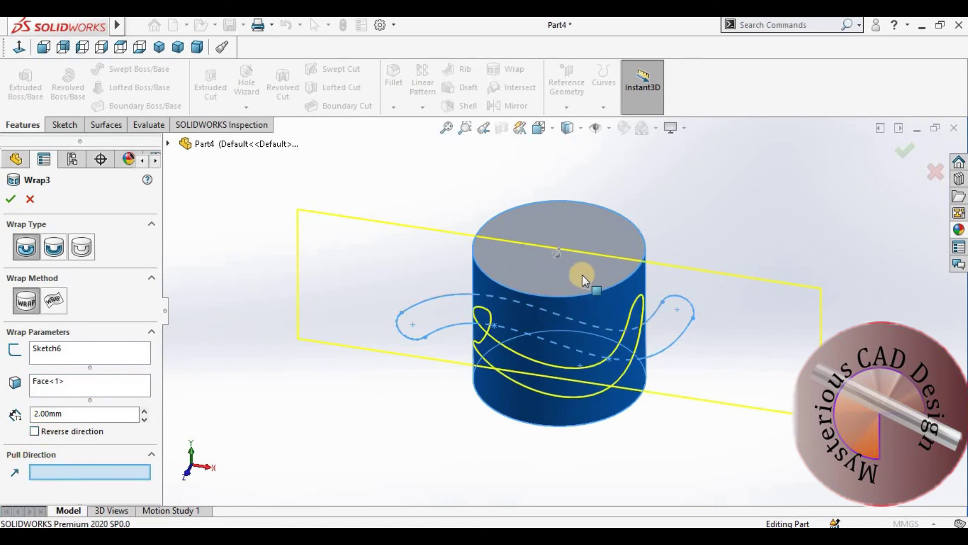
left_click(46, 431)
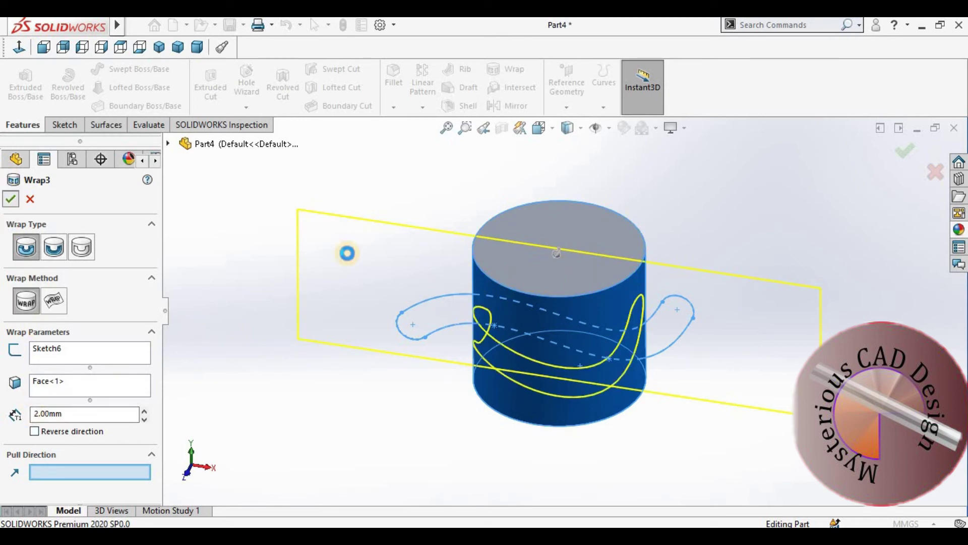
mouse_move(294, 279)
middle_mouse_down()
mouse_move(604, 353)
mouse_move(523, 395)
mouse_move(599, 287)
mouse_move(466, 307)
mouse_move(443, 324)
mouse_move(504, 343)
middle_mouse_up()
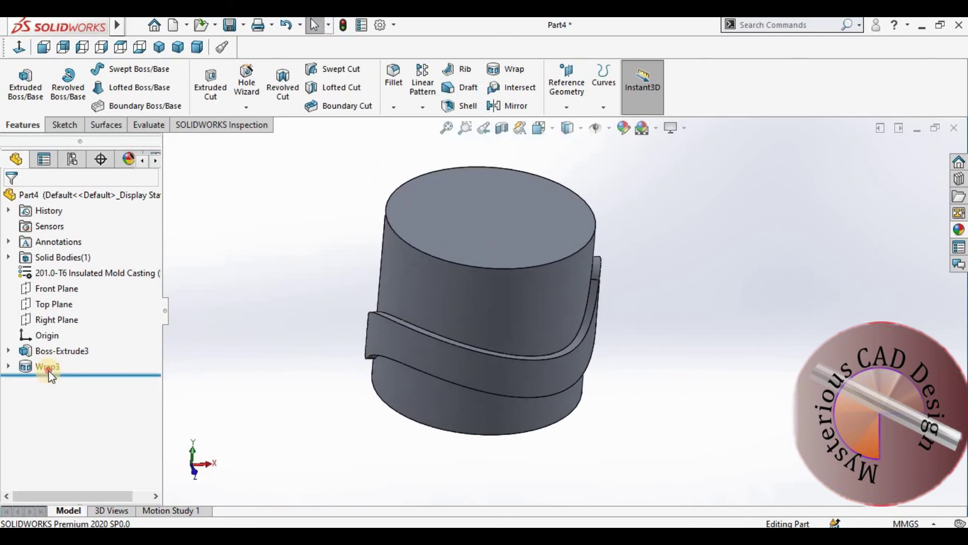
Step: Edit Wrap3 and change it to a Deboss, recessing the band
left_click(49, 370)
left_click(136, 325)
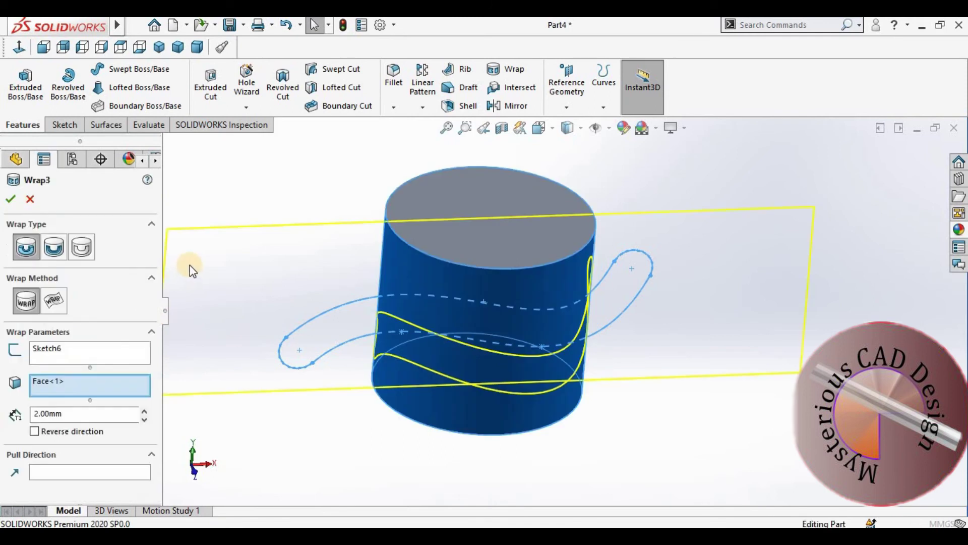
left_click(53, 249)
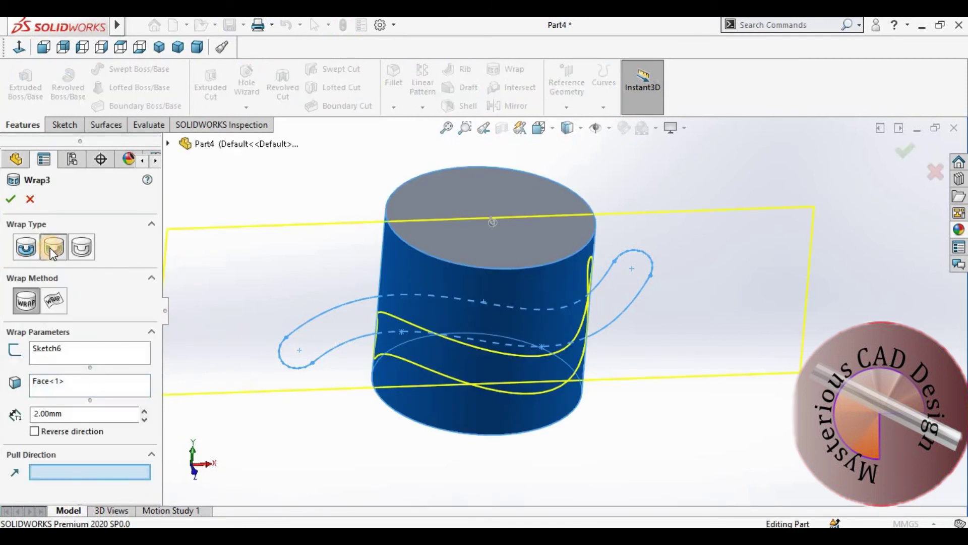
scroll(353, 378, "up", 3)
left_click(11, 200)
mouse_move(510, 324)
middle_mouse_down()
mouse_move(501, 307)
mouse_move(424, 264)
mouse_move(476, 326)
mouse_move(498, 300)
middle_mouse_up()
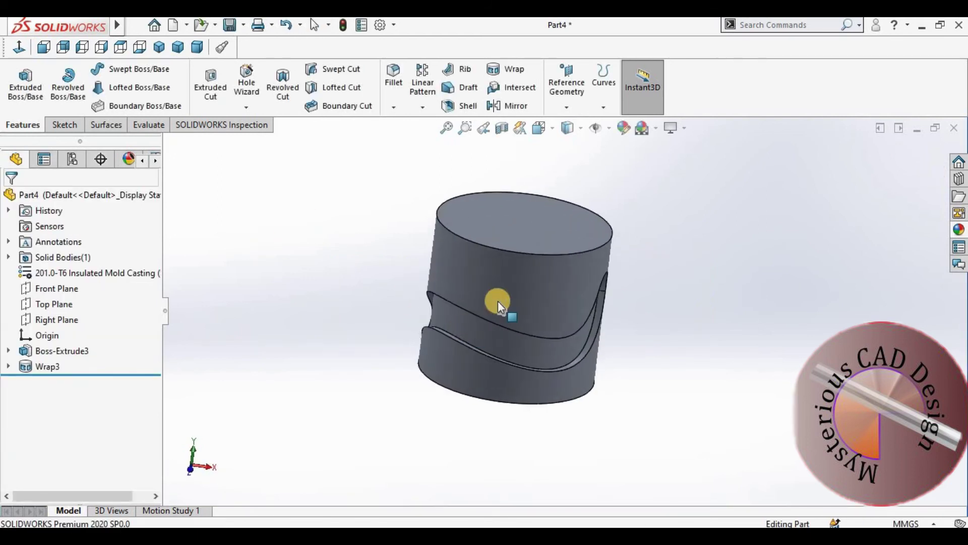
Step: Edit Wrap3 again and switch it to Scribe, leaving only the band outline
left_click(52, 372)
left_click(68, 328)
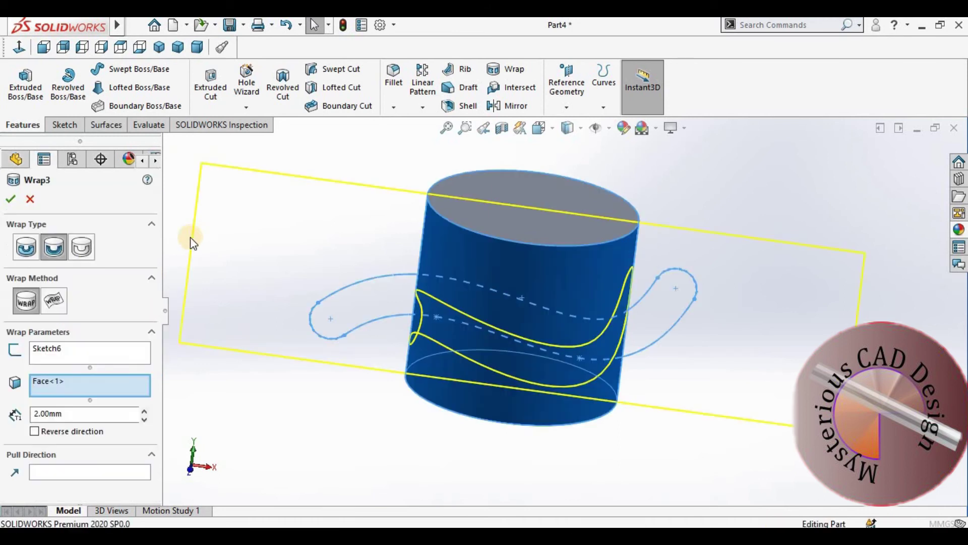
left_click(83, 253)
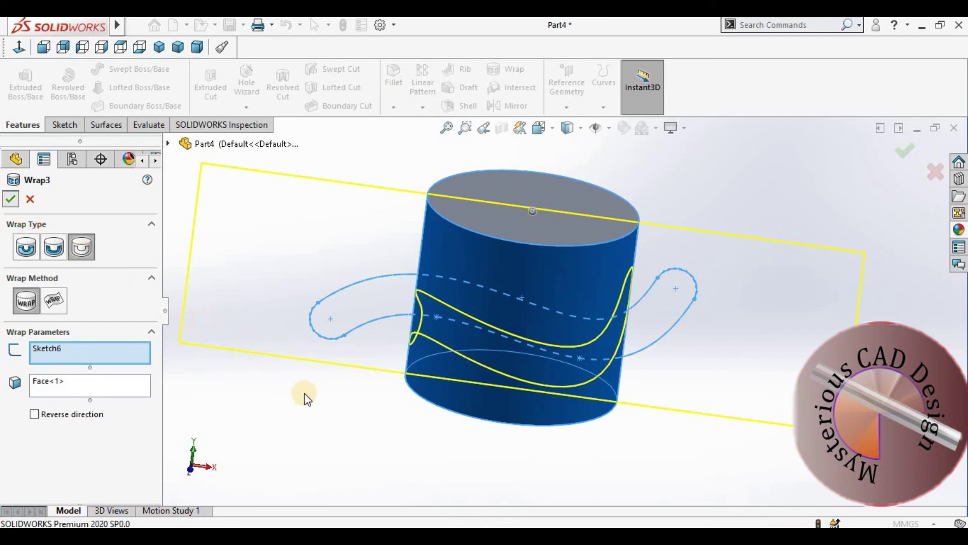
key("Return")
mouse_move(489, 362)
middle_mouse_down()
mouse_move(443, 292)
mouse_move(464, 342)
mouse_move(522, 346)
middle_mouse_up()
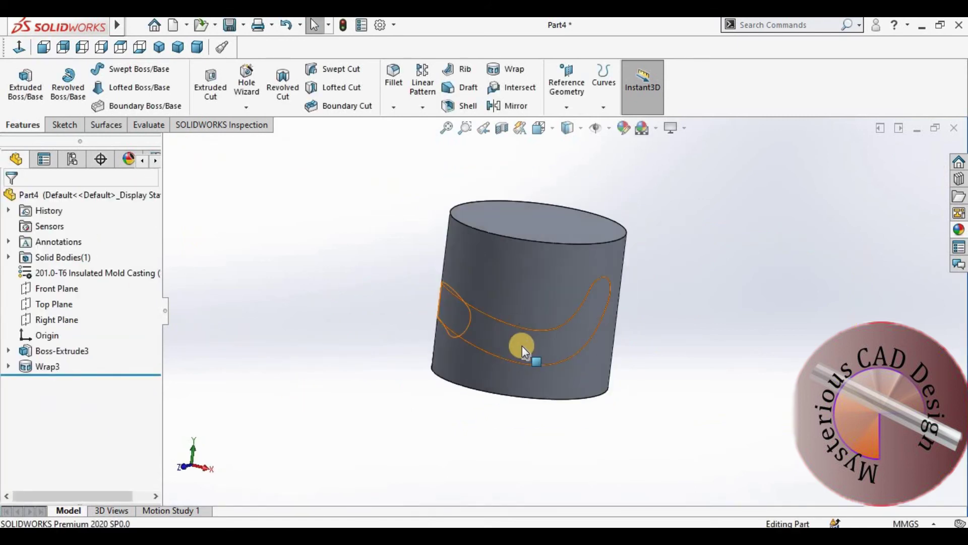
Step: Colour the wrapped S-band face green
left_click(522, 346)
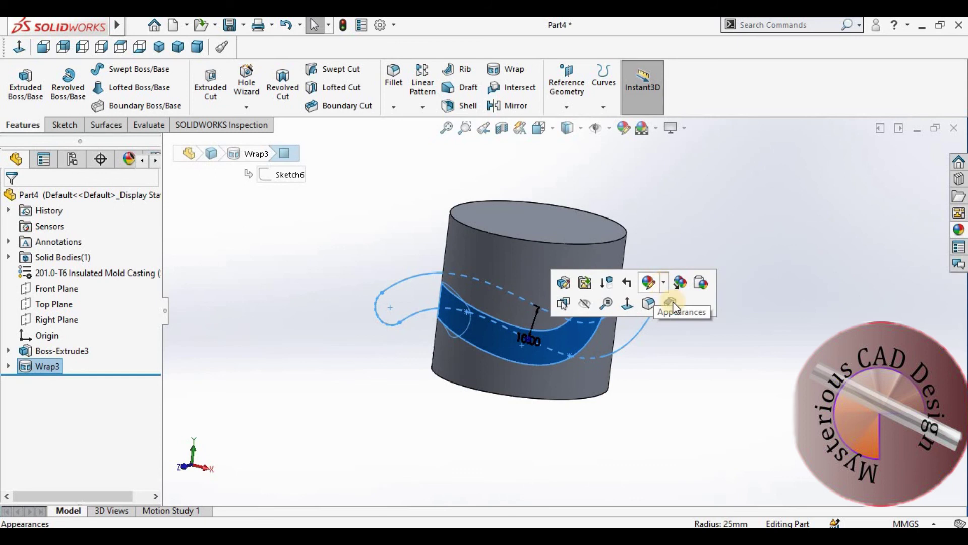
left_click(663, 285)
left_click(661, 316)
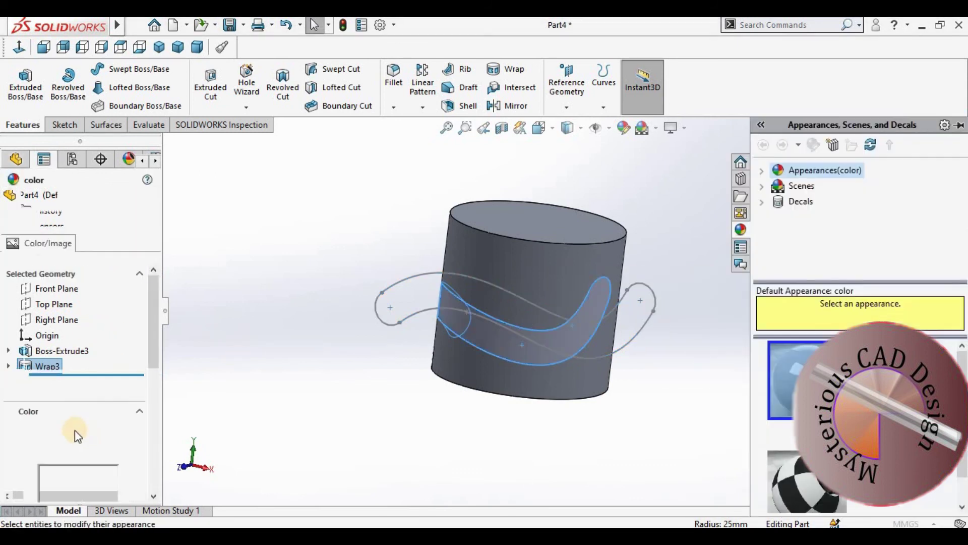
left_click(72, 482)
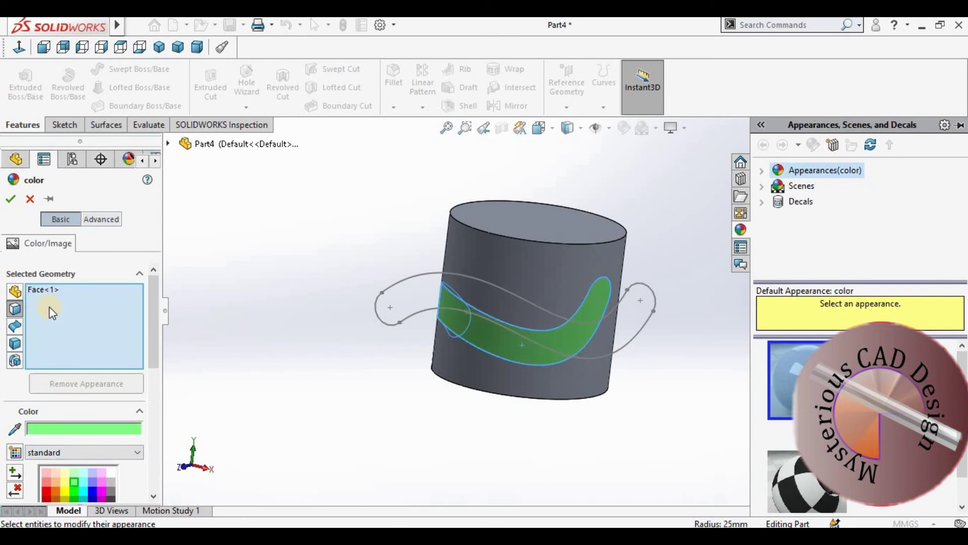
left_click(11, 200)
Step: Colour the Boss-Extrude3 cylinder body orange
left_click(544, 265)
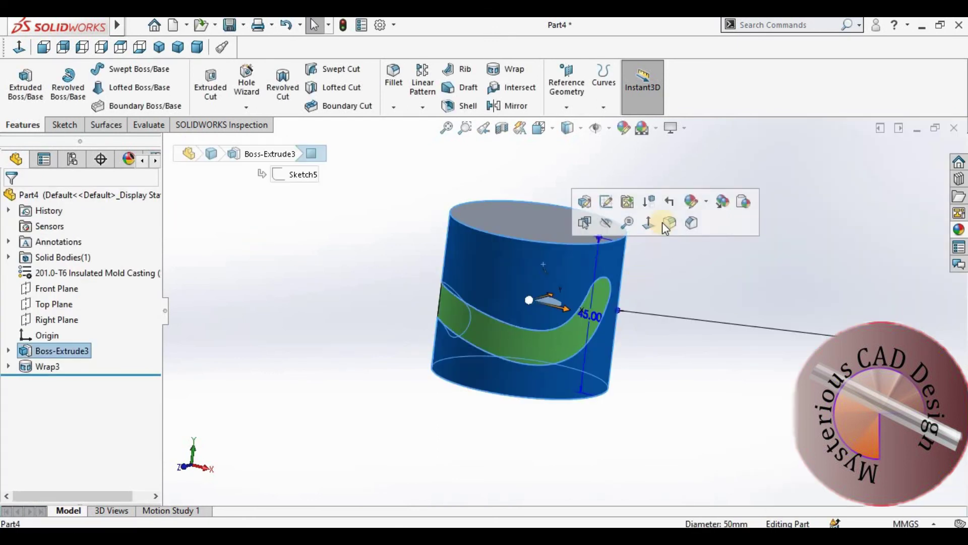
left_click(705, 201)
left_click(698, 262)
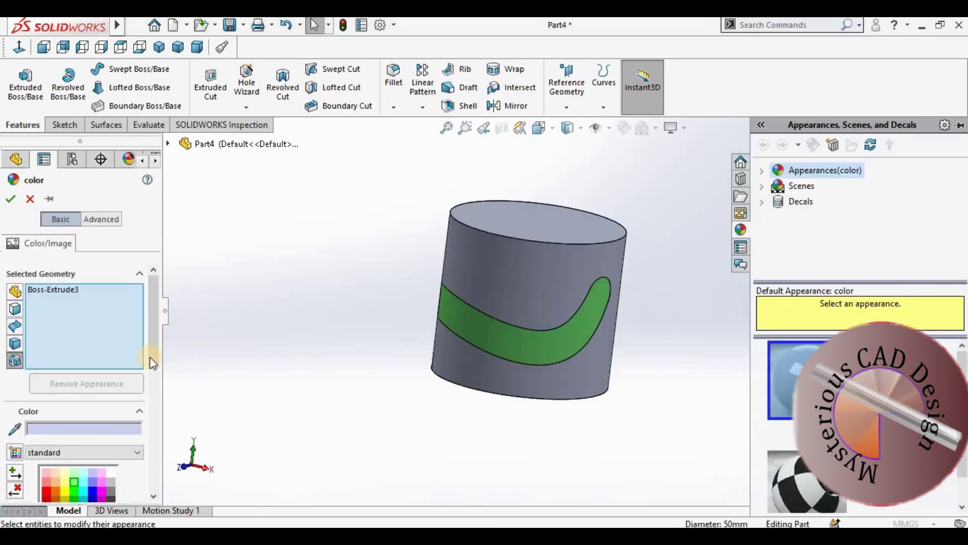
scroll(151, 406, "down", 3)
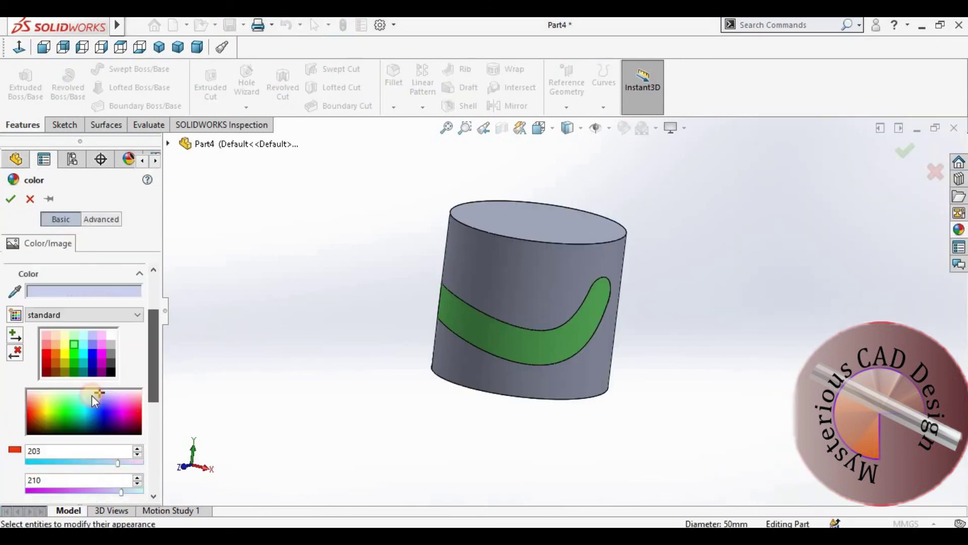
left_click(59, 352)
left_click(10, 198)
left_click(570, 333)
mouse_move(571, 337)
middle_mouse_down()
mouse_move(588, 391)
mouse_move(595, 331)
middle_mouse_up()
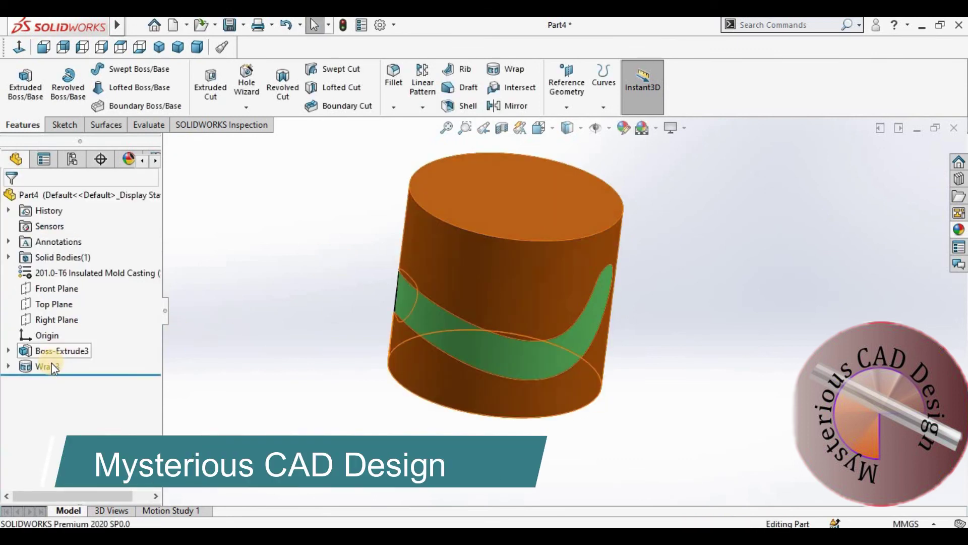
Step: Switch Wrap3 back to Emboss and show the part in Isometric view
left_click(53, 367)
left_click(68, 325)
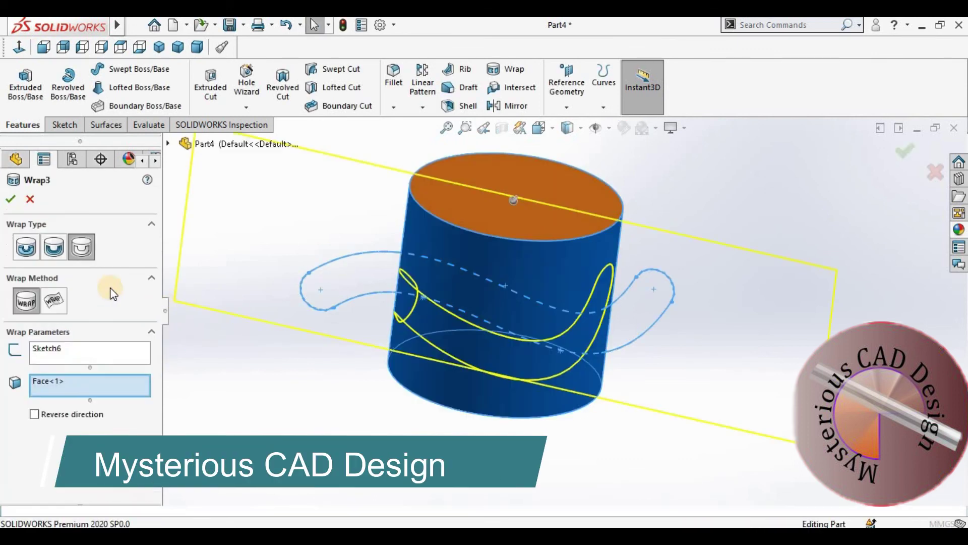
left_click(39, 253)
scroll(518, 315, "up", 3)
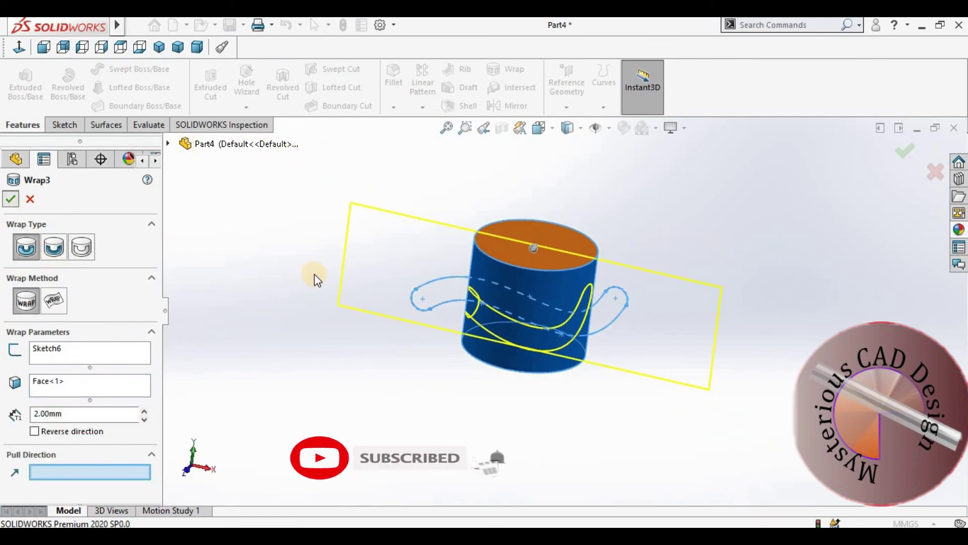
key("Return")
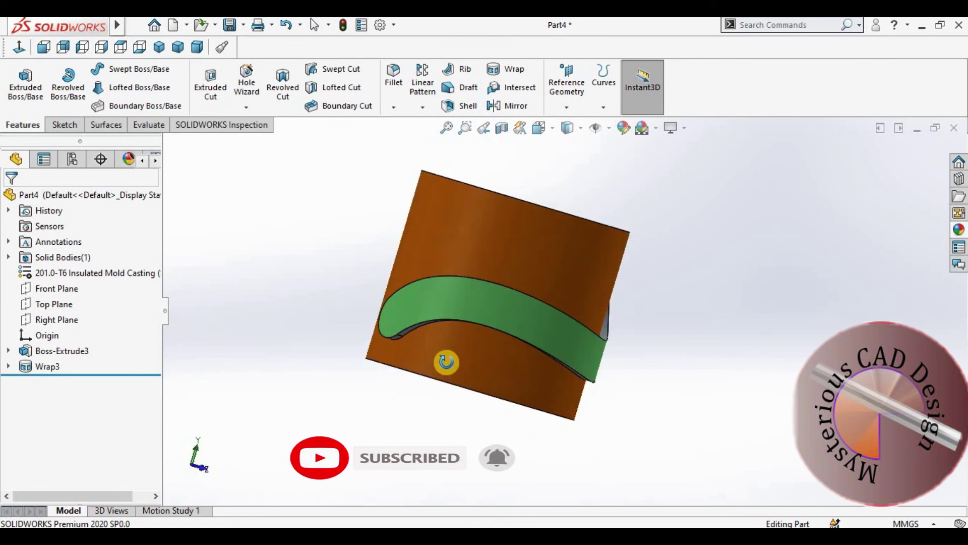
middle_click_drag(561, 332, 540, 315)
left_click(164, 51)
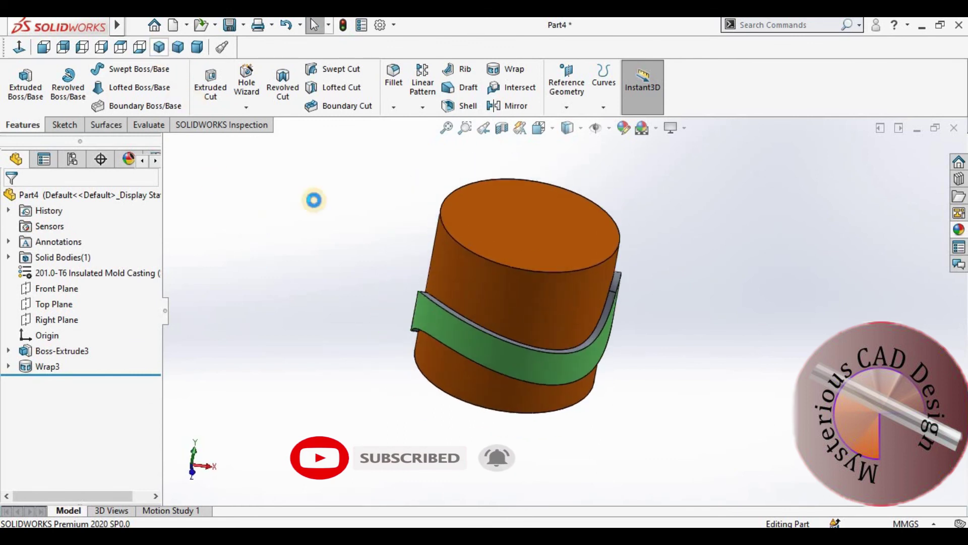